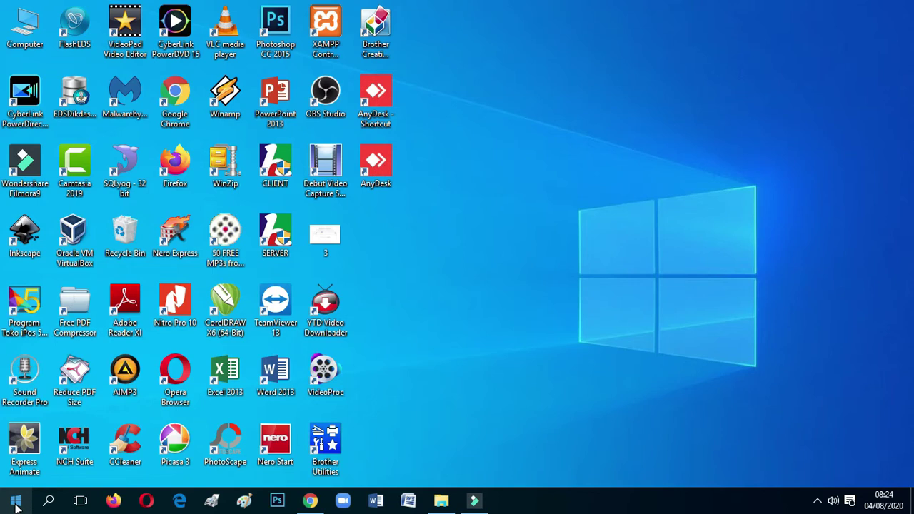
Start Word 2013 from the Microsoft Office 2013 program group and create a blank document.
click(16, 506)
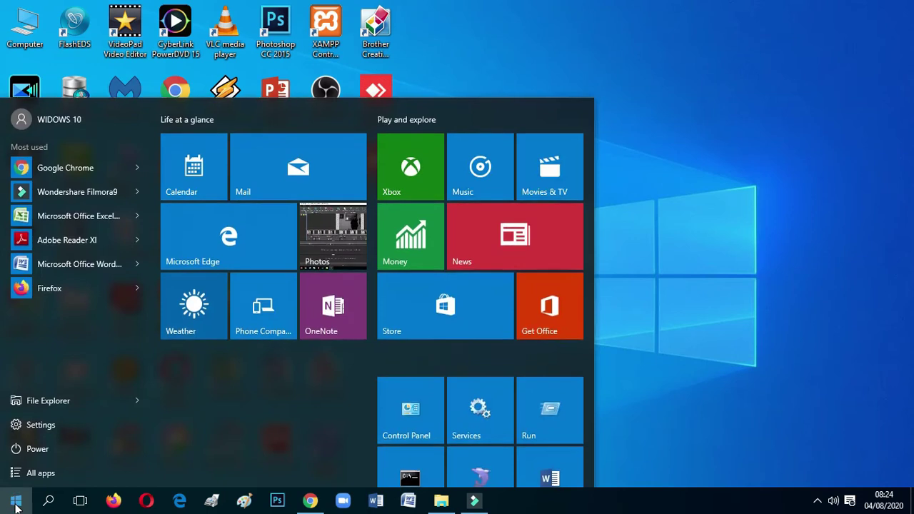
click(55, 473)
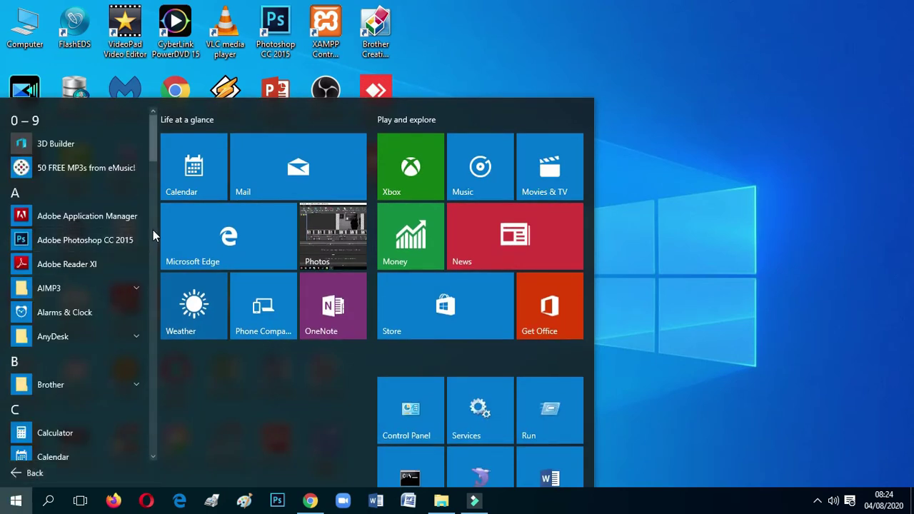
click(153, 230)
click(153, 230)
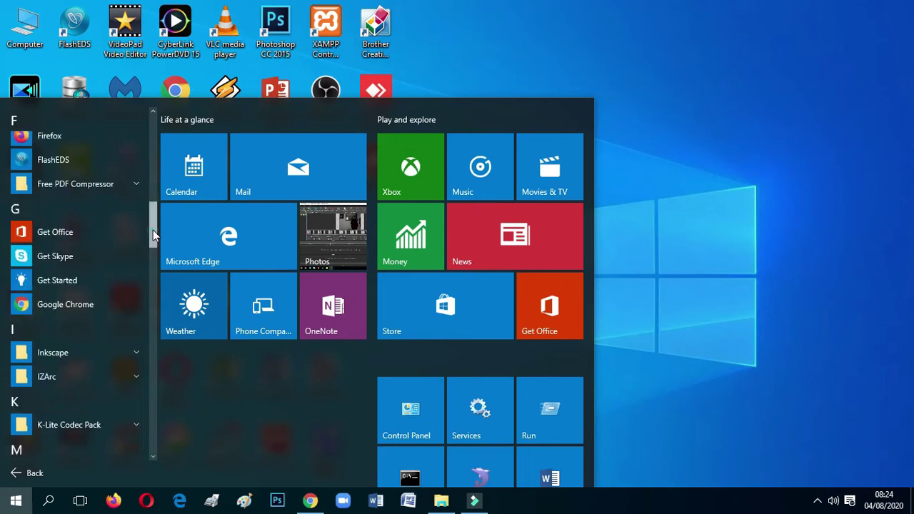
click(152, 230)
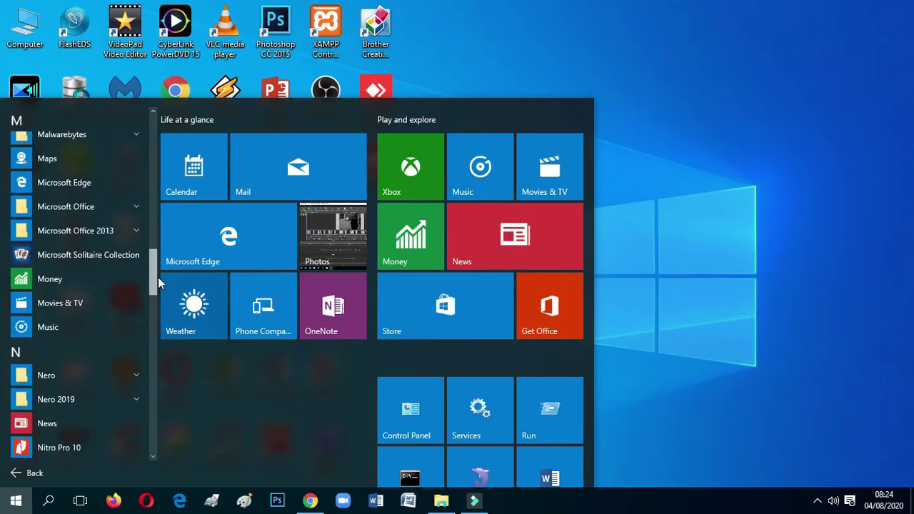
click(118, 230)
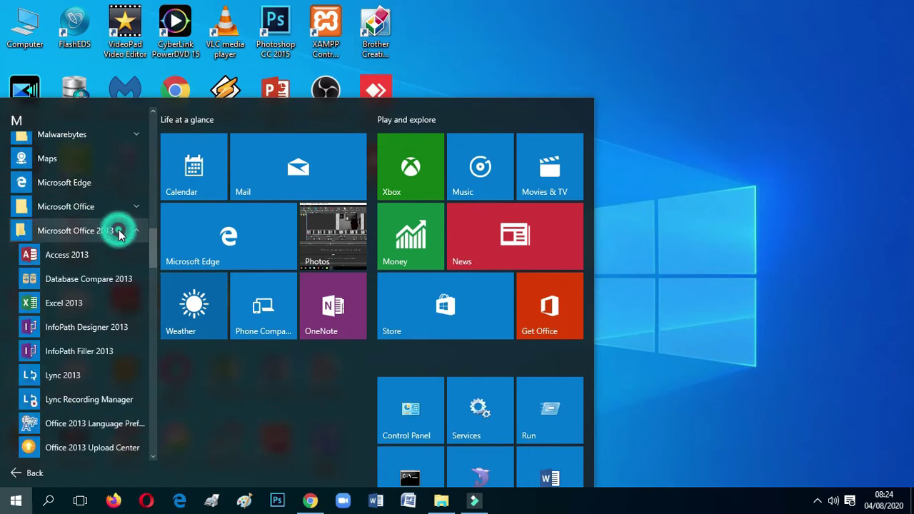
click(154, 271)
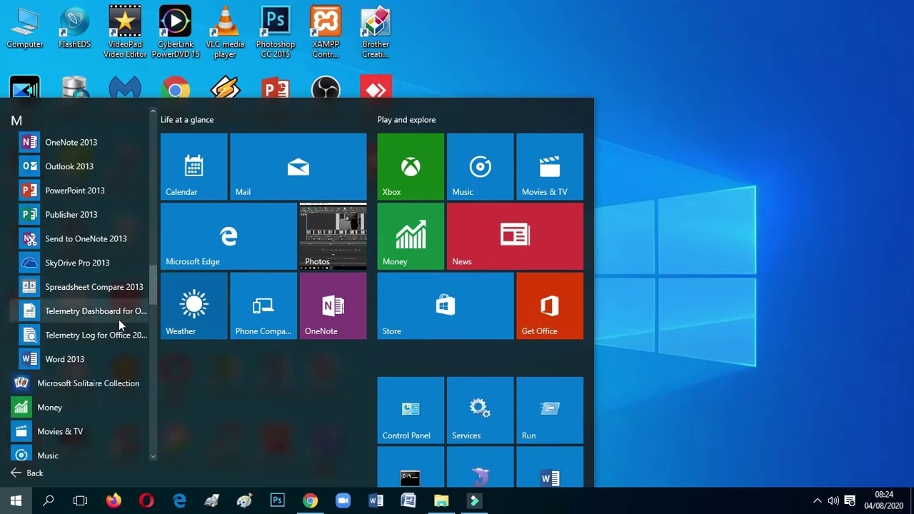
click(93, 361)
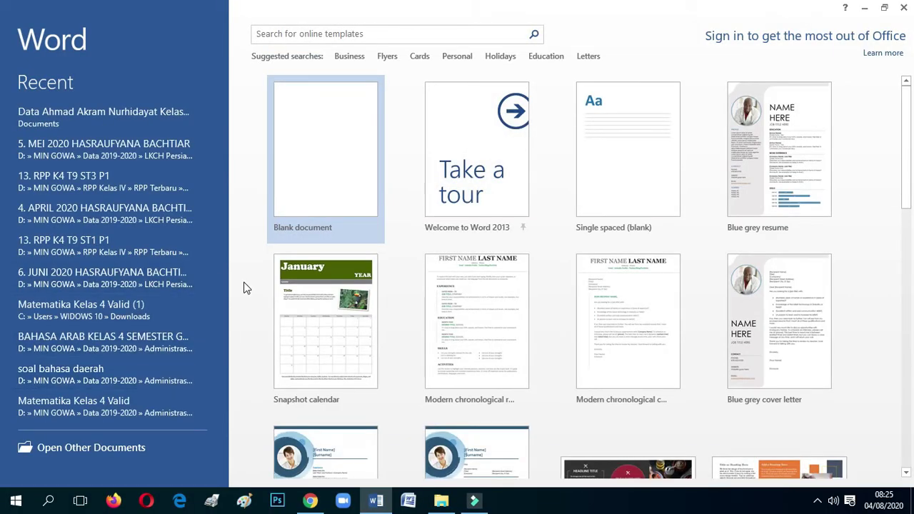
click(327, 157)
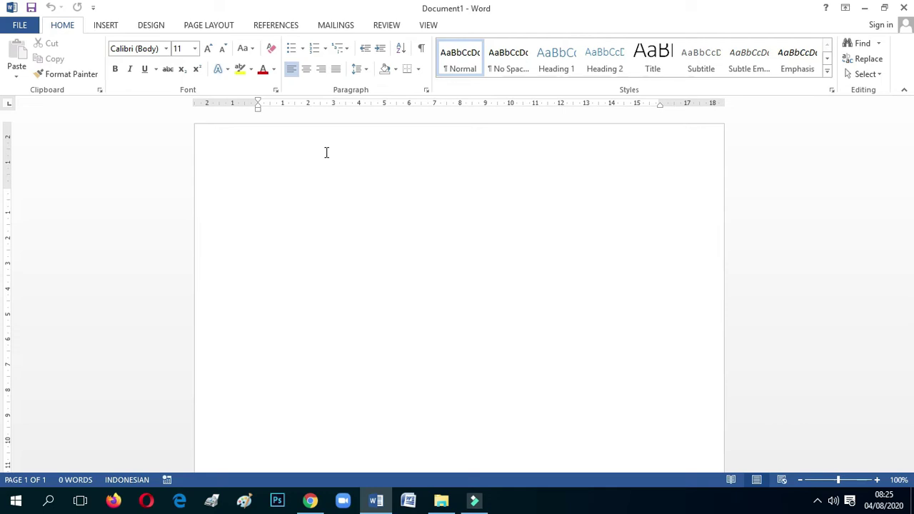
Begin the paragraph with "Pada hari selasa saya berlajar matapelajaran TIK lewat online karena adanya wabah virus corona yang".
text(pada haru)
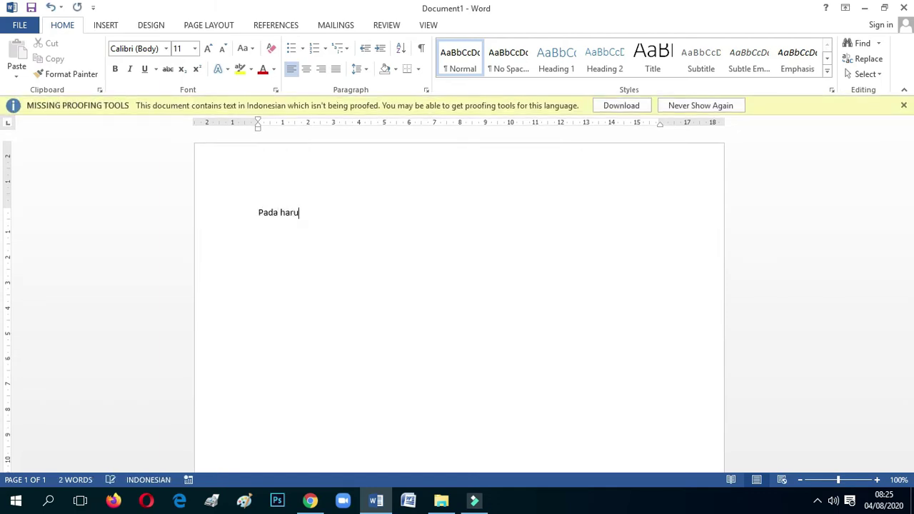
key(BackSpace)
text(i sels)
key(BackSpace)
text(asa )
text(saya ber)
text(lati)
key(BackSpace)
key(BackSpace)
text(jar mata)
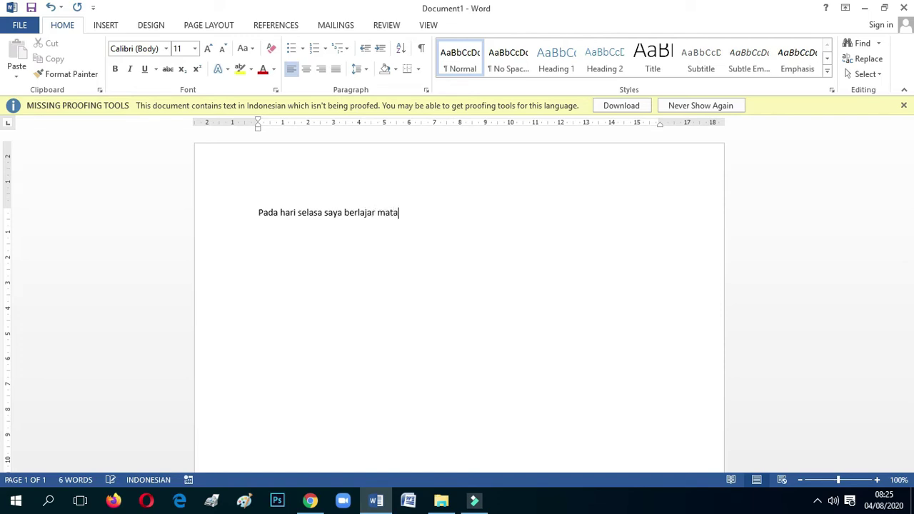
text(pelajaran TIK lewat )
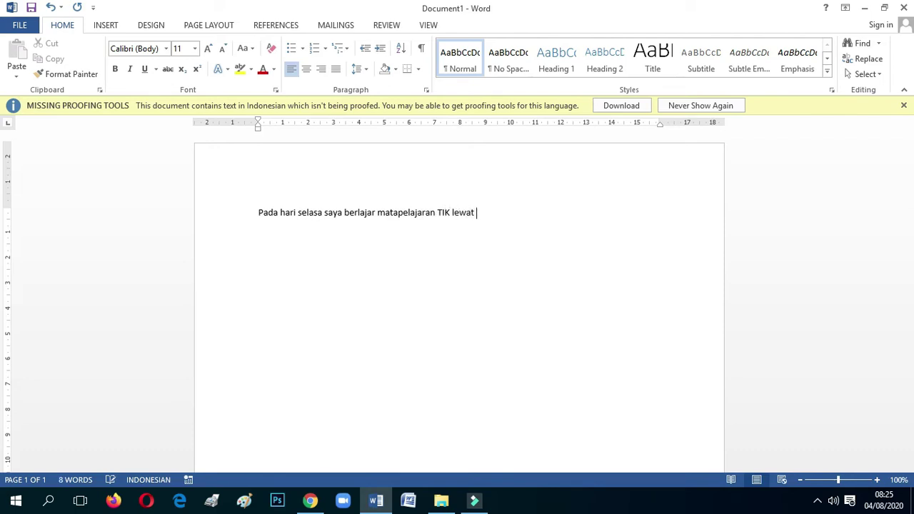
text(online kare)
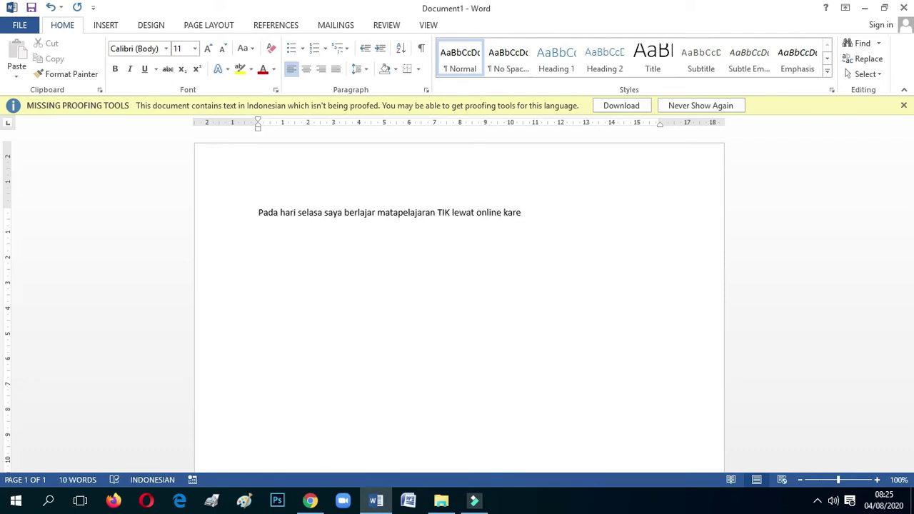
text(na adanya wabah virus c)
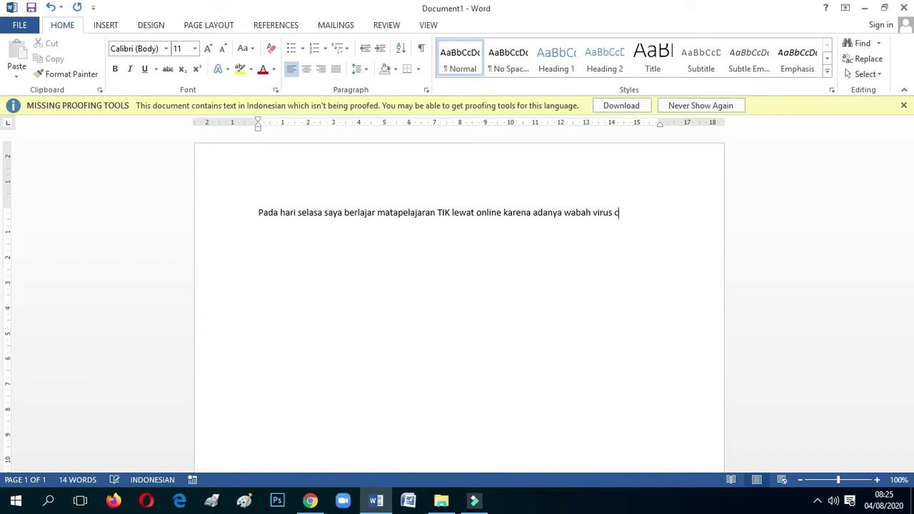
text(orona yan)
Continue the sentence with "sampai saat ini masih perlu diwaspadai oleh manusia".
text(sampai saat ini )
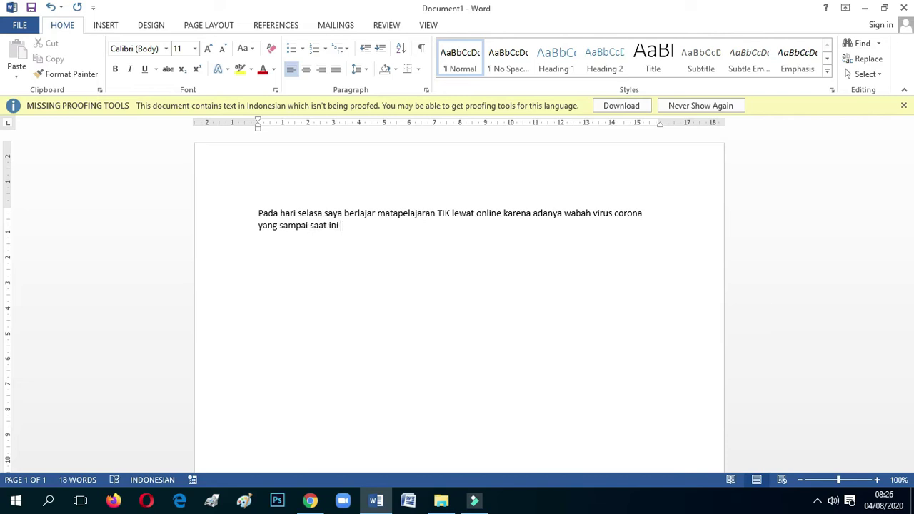
text(masih )
text(merajal)
key(BackSpace)
key(BackSpace)
key(BackSpace)
key(BackSpace)
key(BackSpace)
key(BackSpace)
key(BackSpace)
text(perlu diwaspadai)
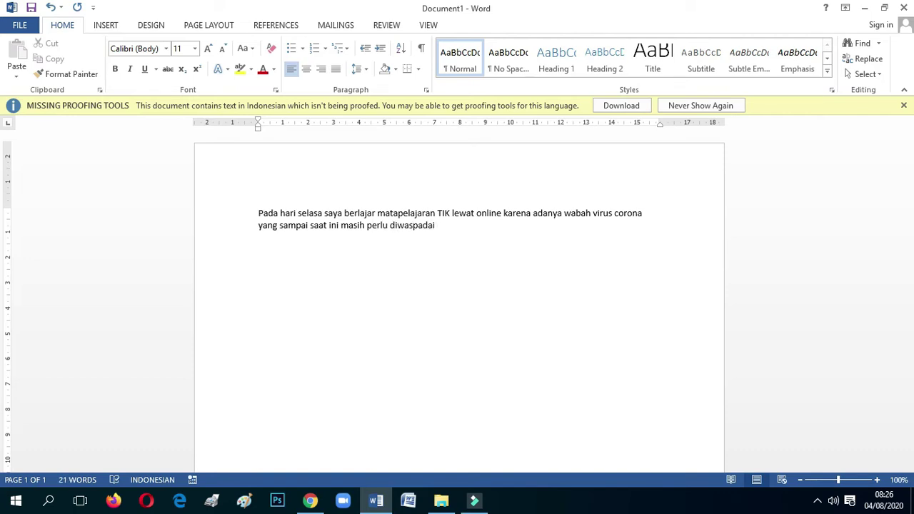
text( oleh)
text( manusia)
Extend the paragraph after "manusia" with ", wabah ini sangat mempengaruhi pendidikan di negeri Indonesia tercinta".
text(, wabah i)
text(ni sangat mempengaruh)
text(i pendidikan di)
text( negeri )
text(Indonesia tercin)
text(ta)
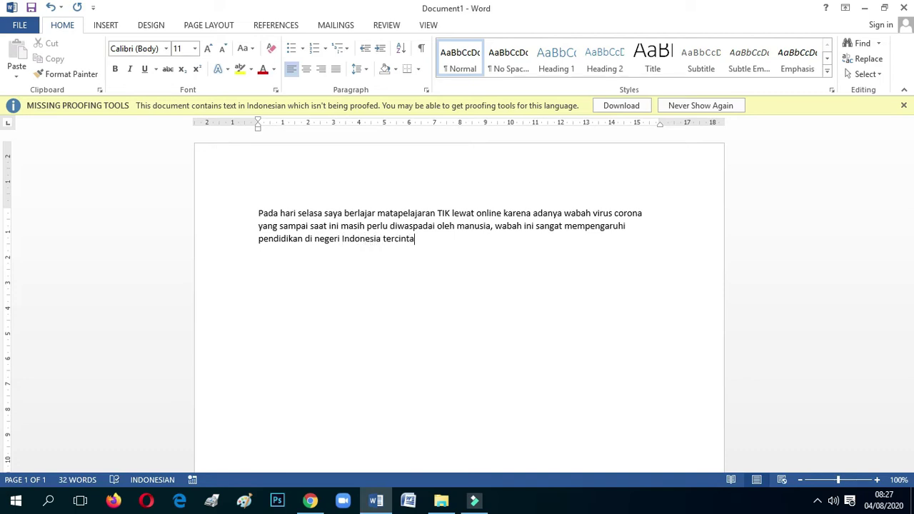
Finish the paragraph with ", bahkan wabah ini dapat merubah sistem pendidikan yang ada dinegeri ini.".
text(, bahkan wabah ini)
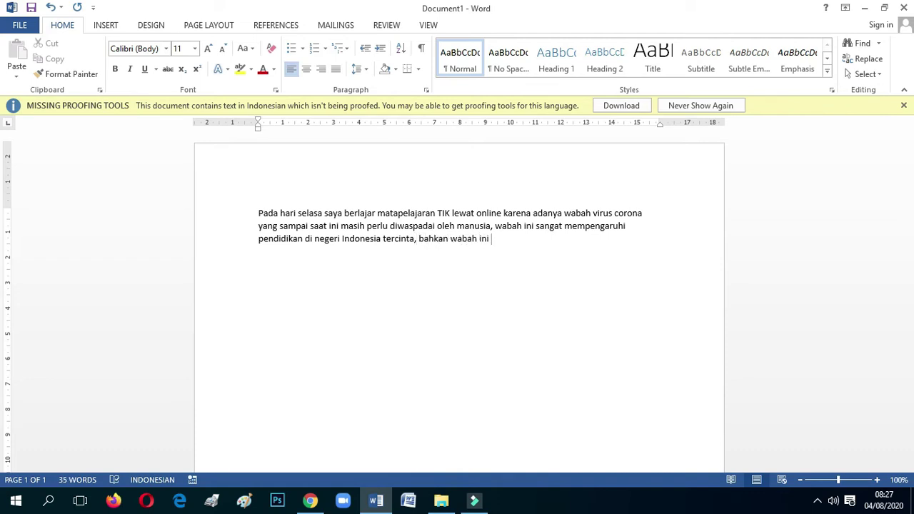
text( dapat merubah sistem pendidikan )
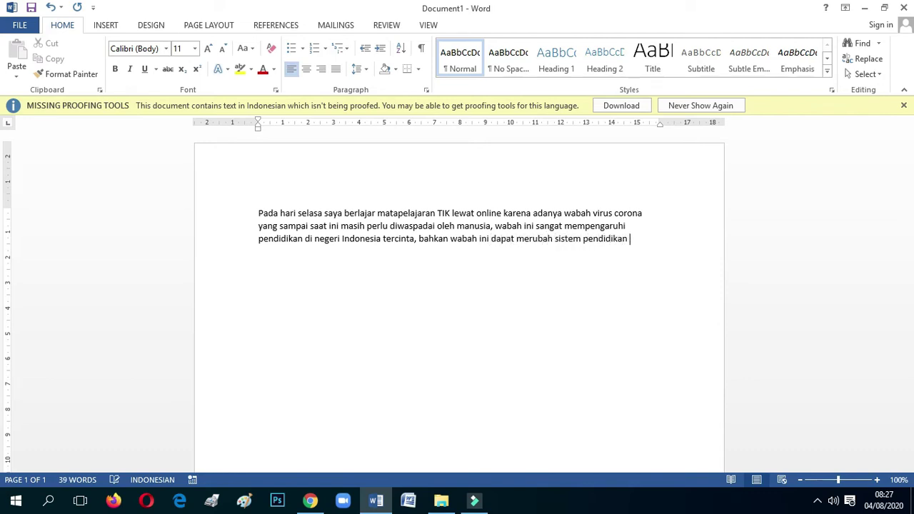
text(yang ada dinege)
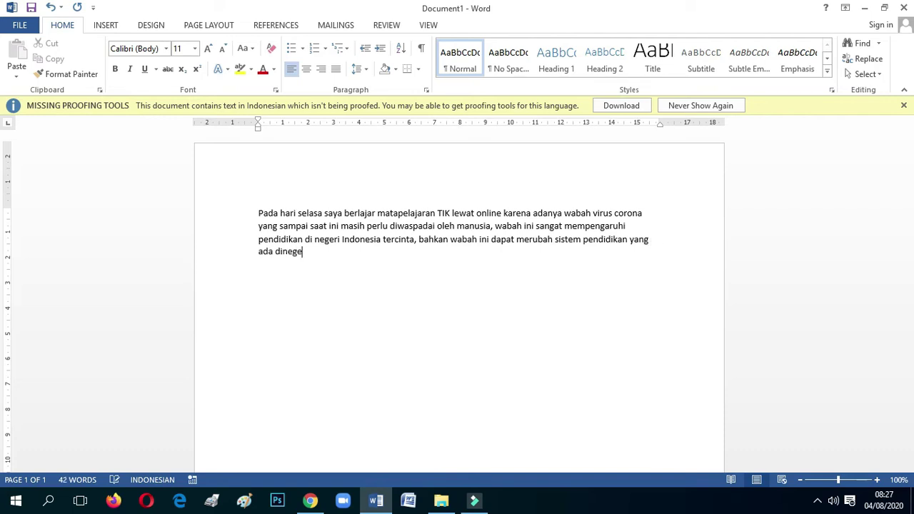
text(ri ini.)
Select the paragraph's opening text from "Pada hari selasa" through "oleh manusia".
click(257, 213)
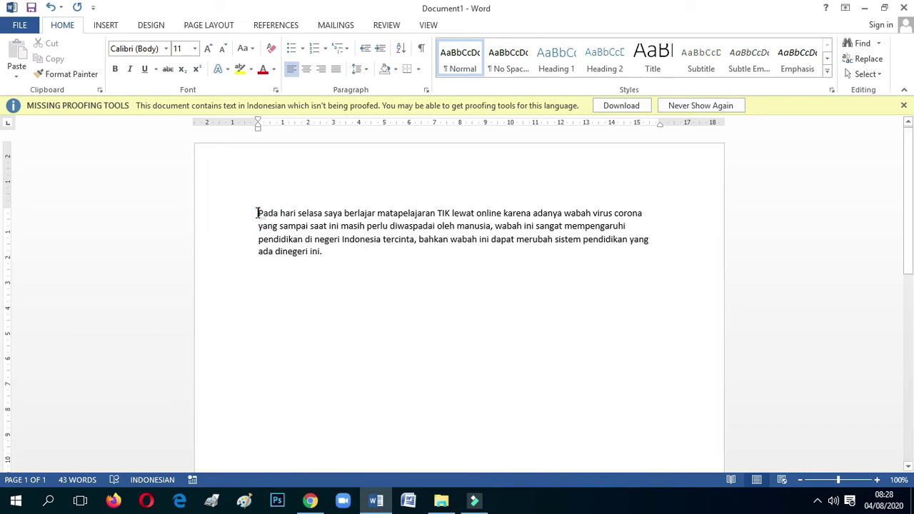
drag(258, 213, 491, 227)
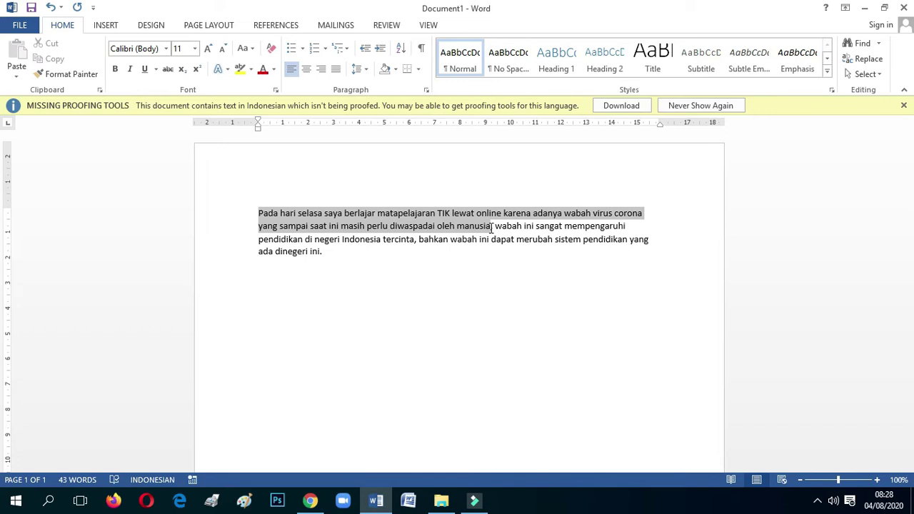
drag(491, 227, 491, 230)
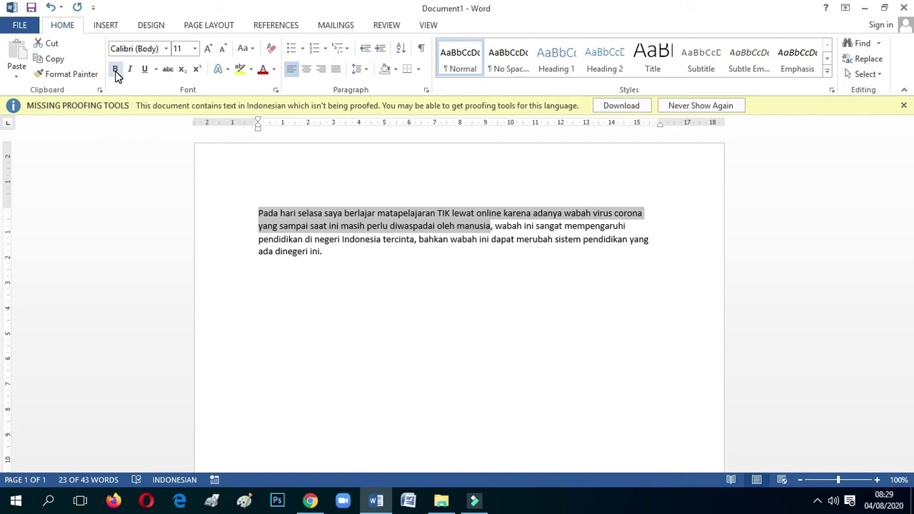
Switch bold on and off repeatedly for the selected opening text, ending with bold off.
click(116, 71)
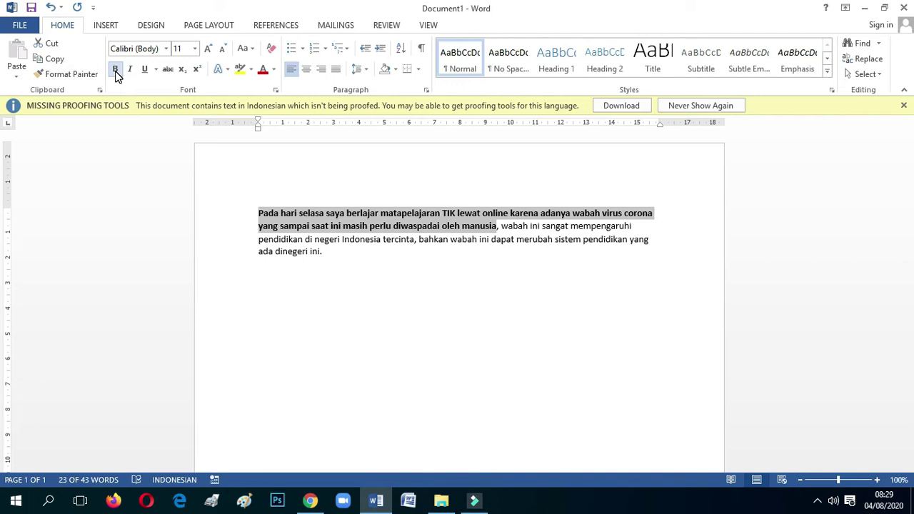
click(115, 69)
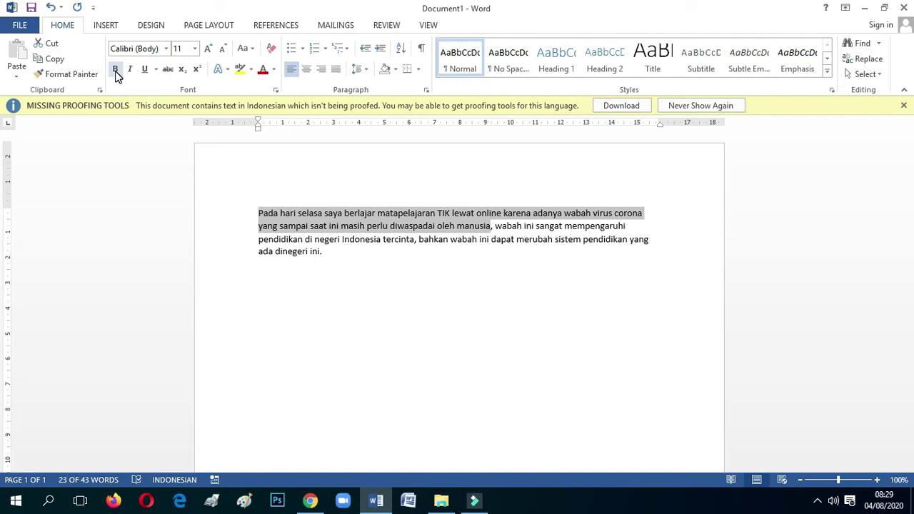
click(116, 72)
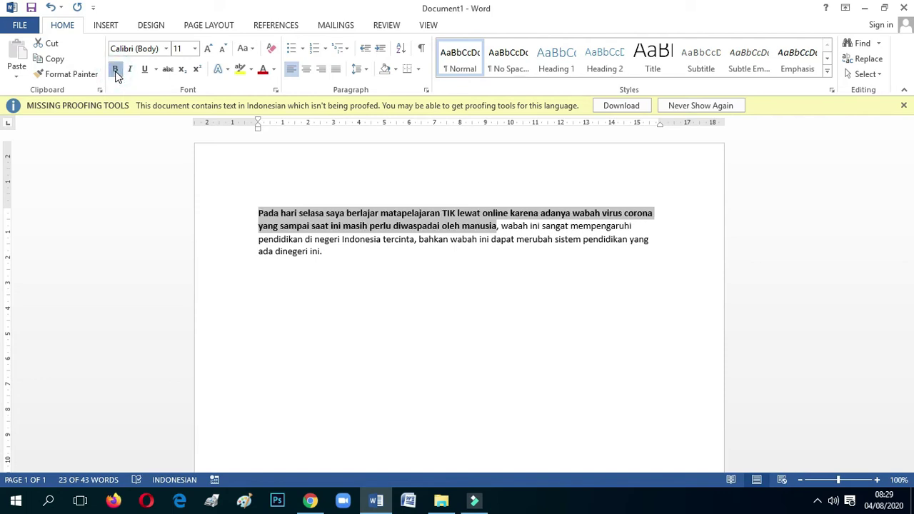
click(116, 72)
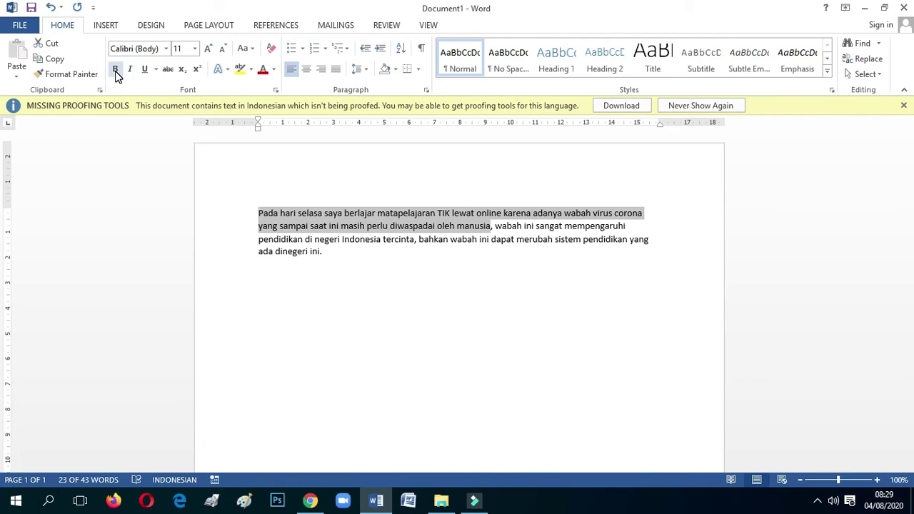
click(117, 70)
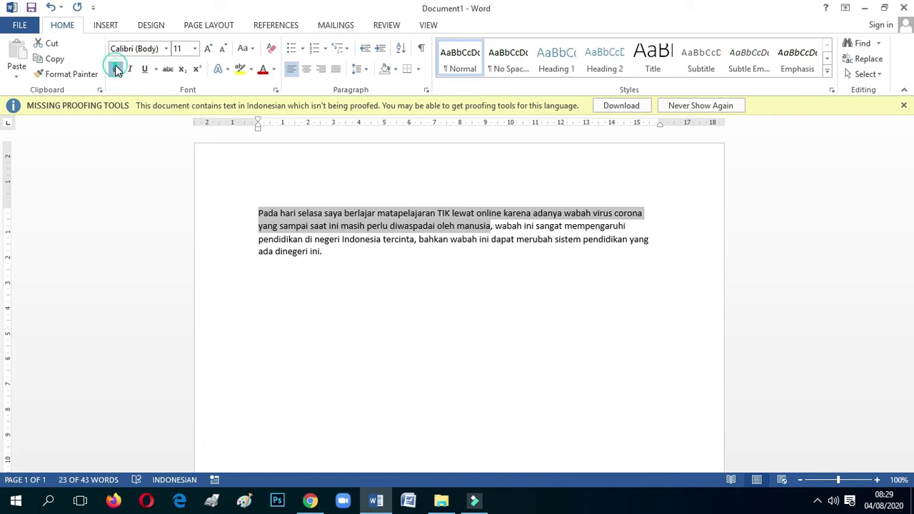
click(117, 70)
click(117, 70)
click(116, 70)
click(116, 69)
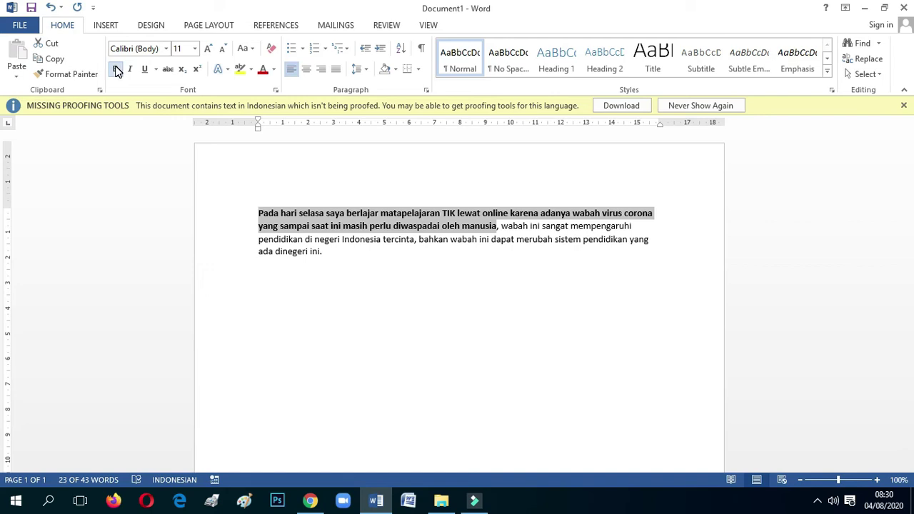
click(116, 69)
click(117, 69)
click(117, 69)
click(117, 70)
click(116, 70)
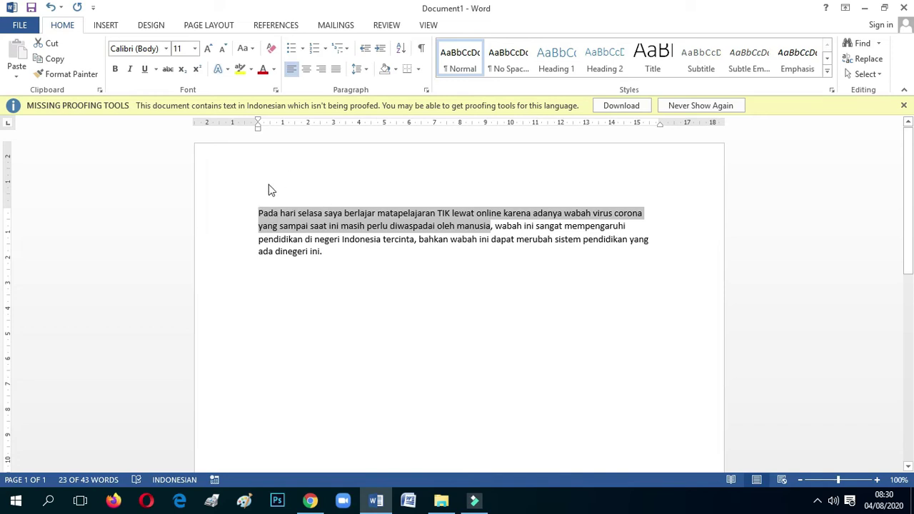
Apply italic to the selected opening text, switching it off and on repeatedly and ending with italic on.
click(130, 70)
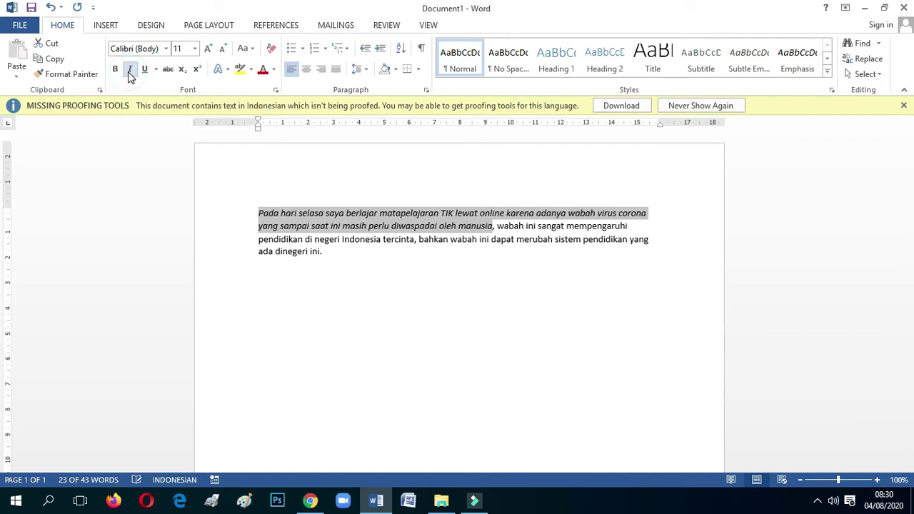
click(129, 72)
click(129, 72)
click(129, 72)
click(129, 72)
click(130, 72)
click(129, 72)
click(129, 72)
click(129, 72)
click(129, 72)
click(129, 72)
click(130, 73)
click(130, 72)
click(129, 72)
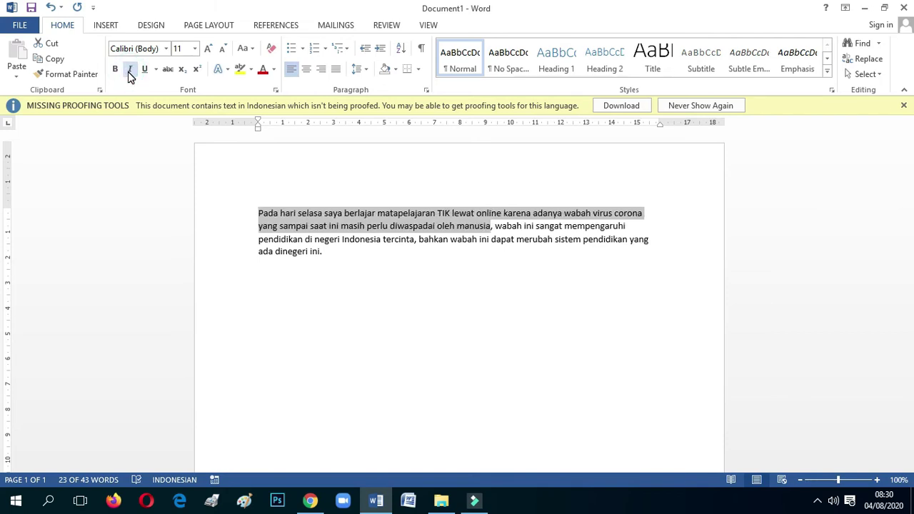
click(129, 72)
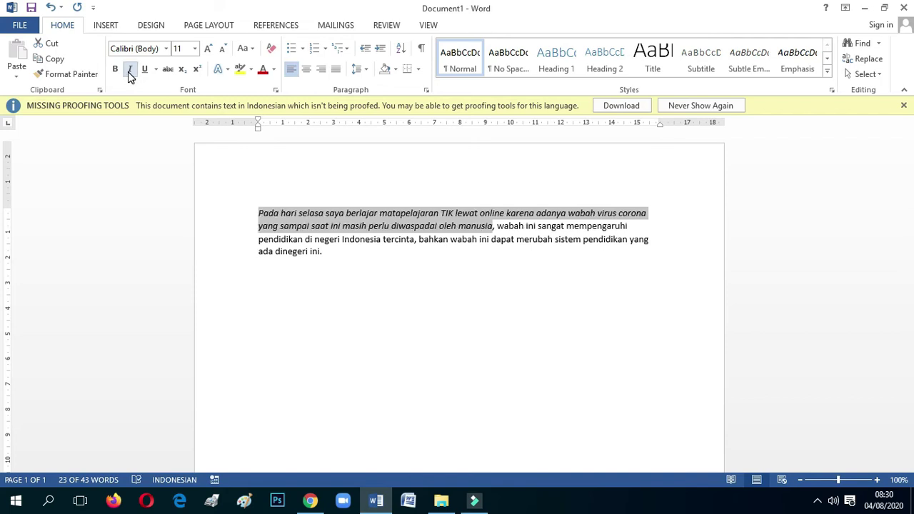
key(ctrl+u)
key(ctrl+u)
click(129, 72)
click(129, 72)
click(130, 73)
click(129, 72)
click(129, 72)
click(129, 72)
click(130, 72)
click(129, 72)
click(129, 72)
click(129, 72)
click(130, 72)
click(129, 72)
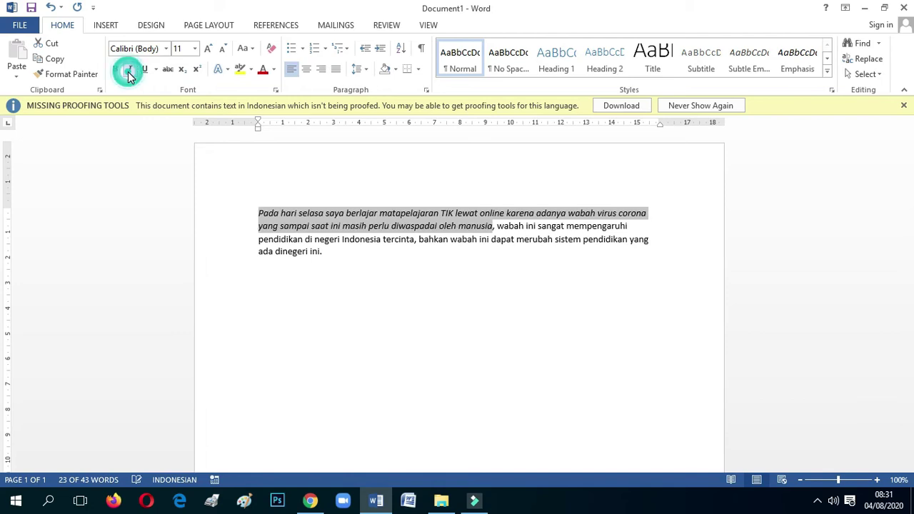
click(129, 72)
click(129, 72)
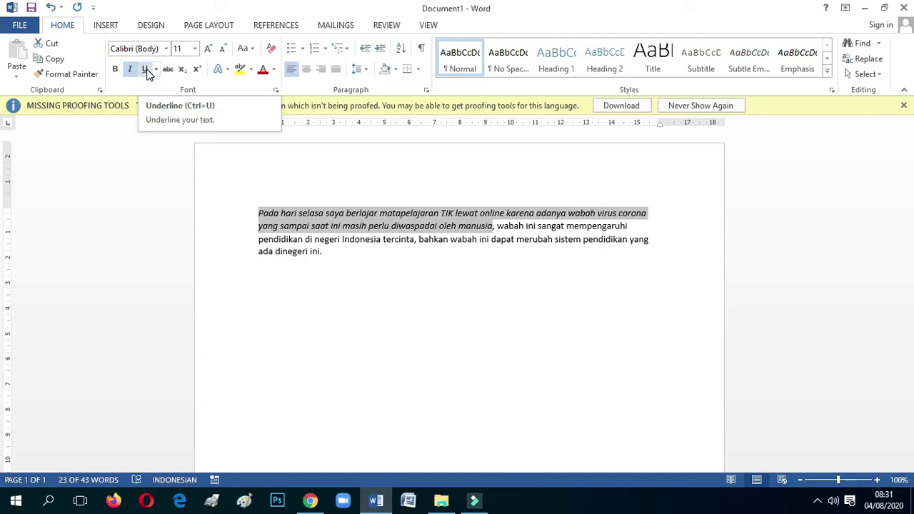
Switch underline on and off for the selected opening text, ending with underline off.
click(148, 71)
click(147, 71)
click(147, 71)
click(147, 71)
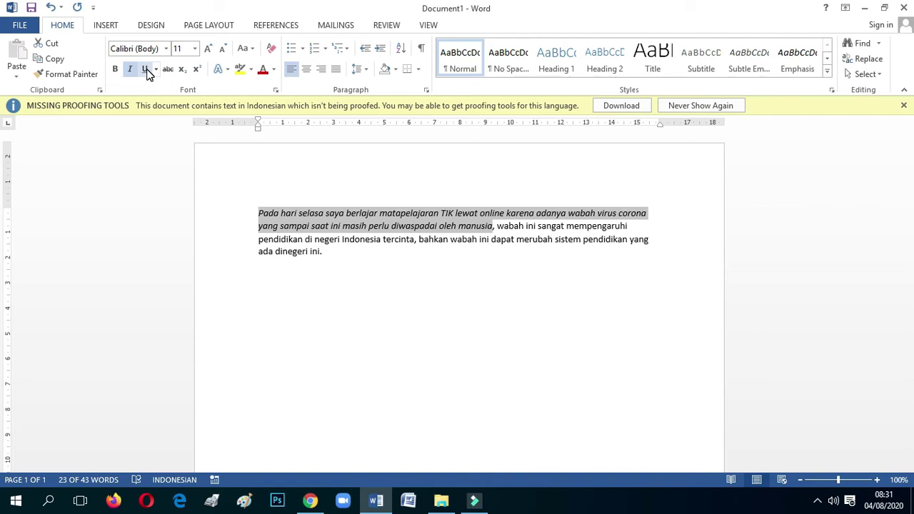
Underline the selected opening text once more and remove the underline again.
click(147, 71)
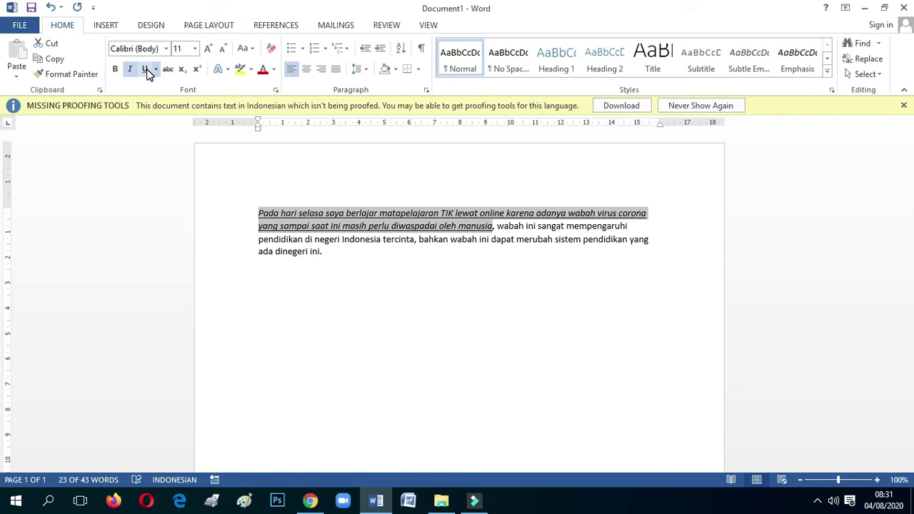
click(147, 71)
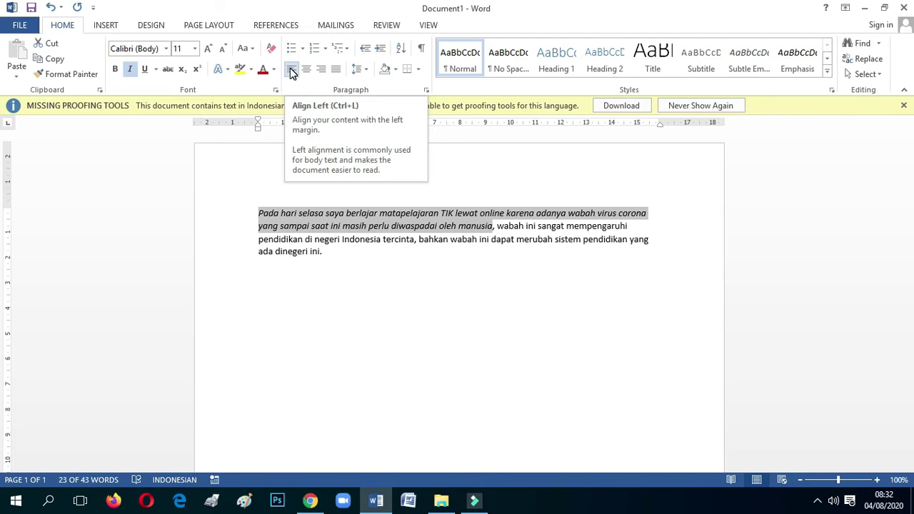
Switch the paragraph repeatedly between left and justified alignment, ending with left alignment.
click(290, 69)
click(291, 69)
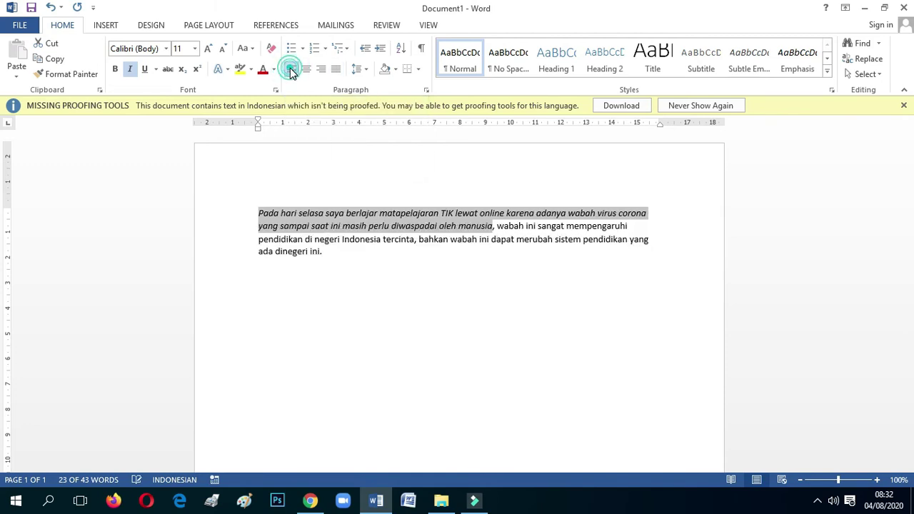
click(291, 69)
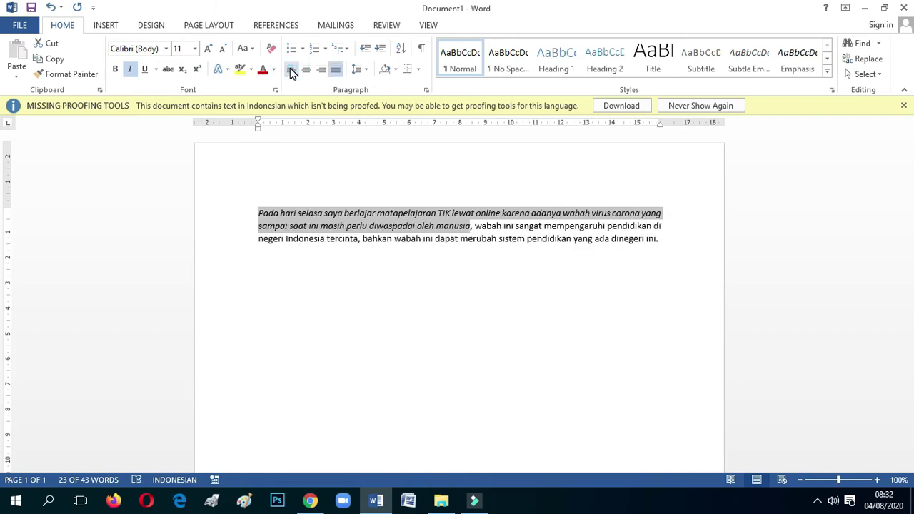
click(290, 69)
click(291, 70)
click(290, 69)
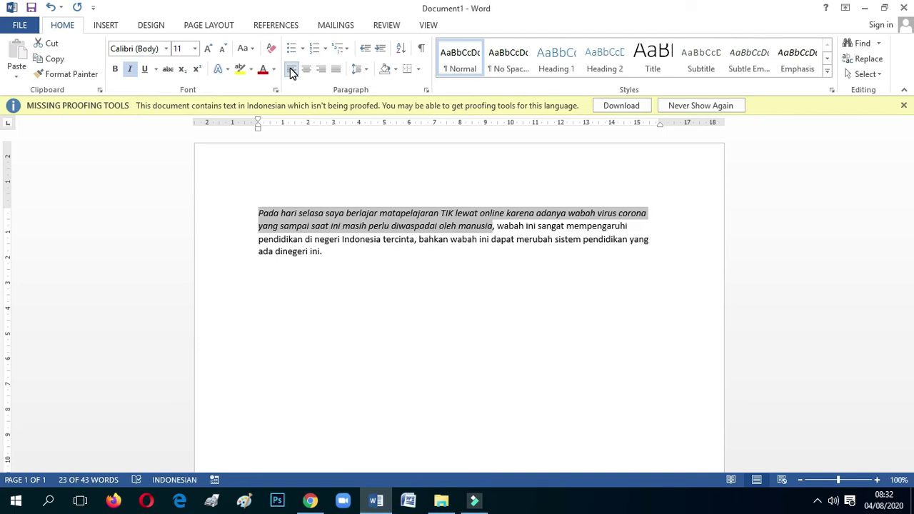
click(291, 69)
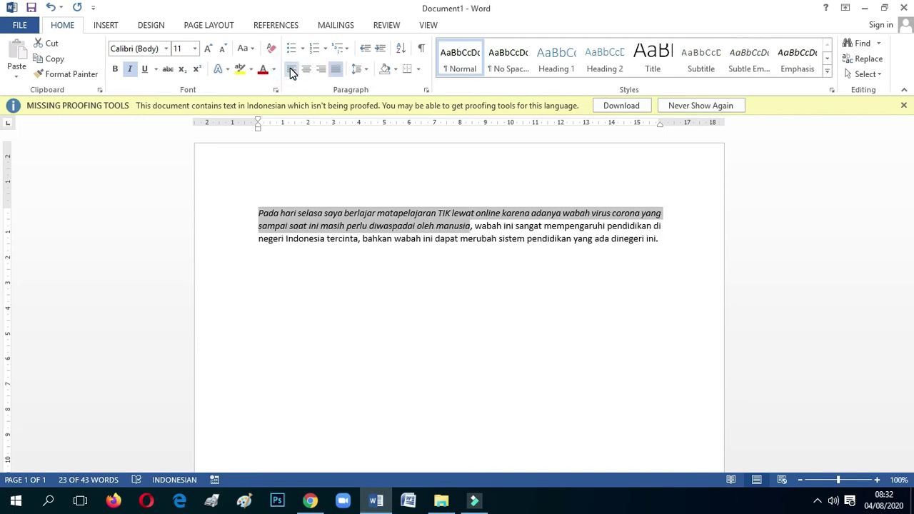
click(291, 69)
click(291, 69)
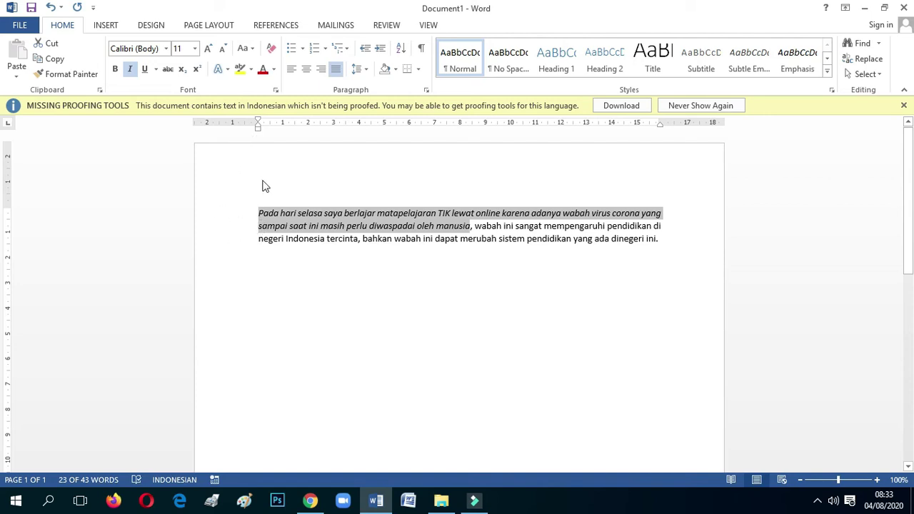
click(290, 73)
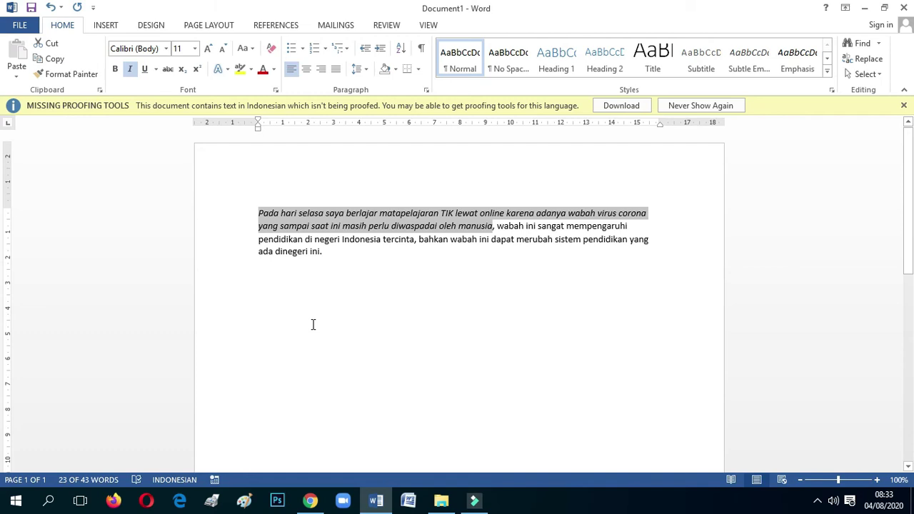
key(ctrl+j)
key(ctrl+l)
key(ctrl+j)
key(ctrl+l)
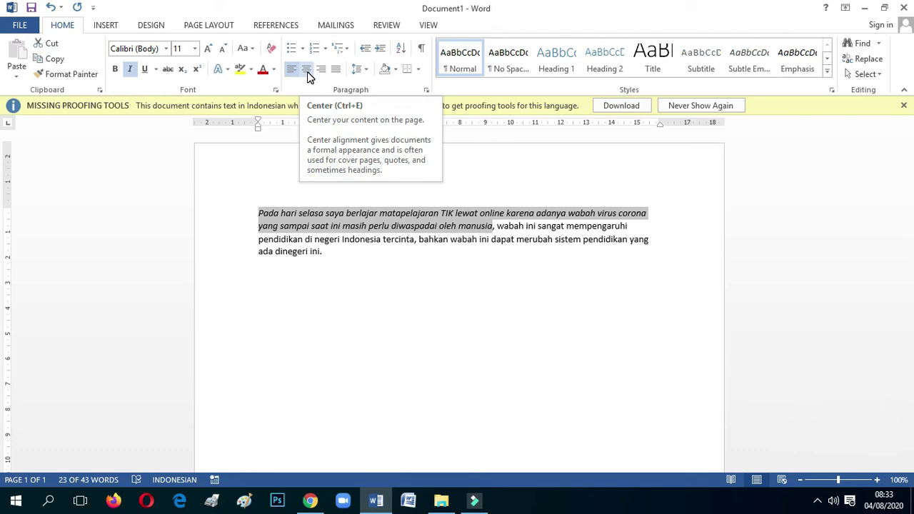
Center the paragraph on the page and change it to right alignment.
click(306, 69)
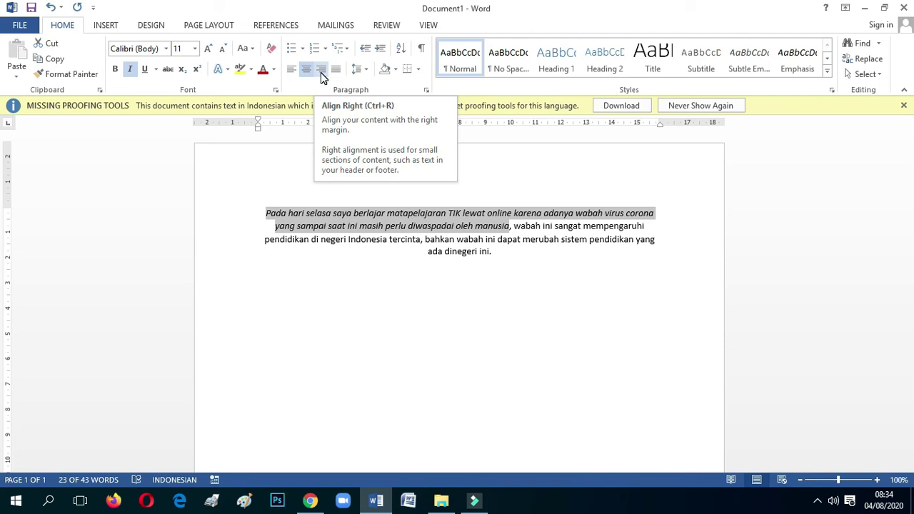
click(321, 72)
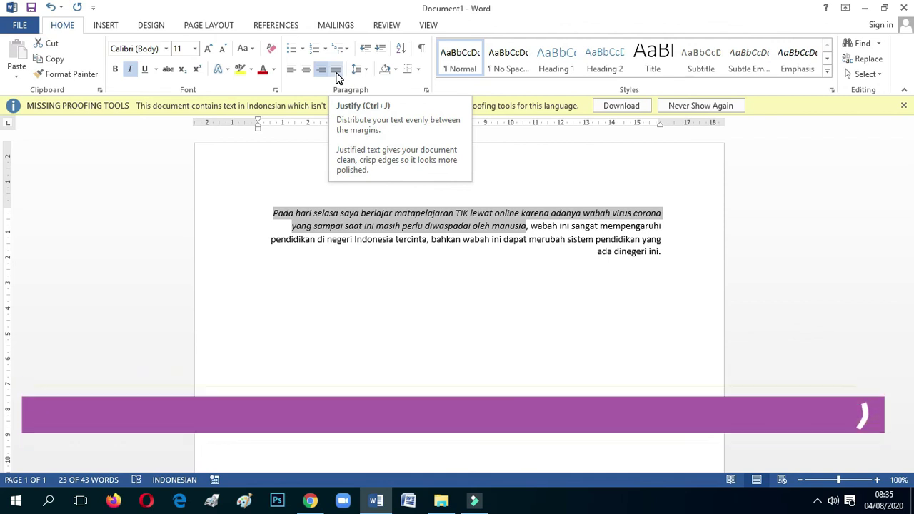
Justify the paragraph, alternating with left alignment and ending with justified alignment.
click(336, 74)
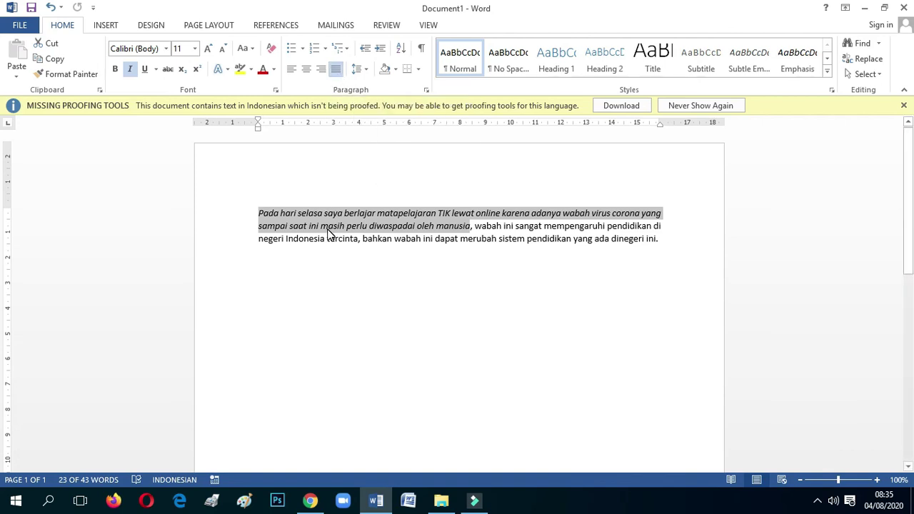
key(ctrl+z)
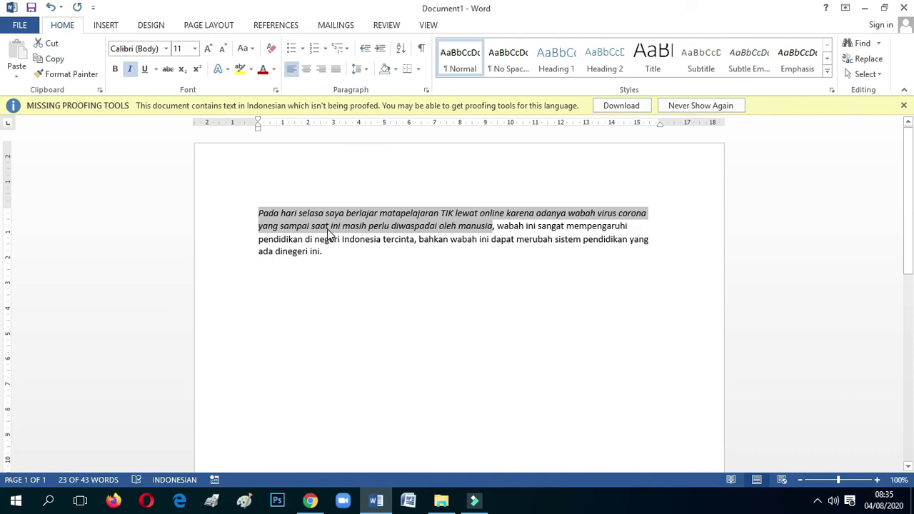
key(ctrl+j)
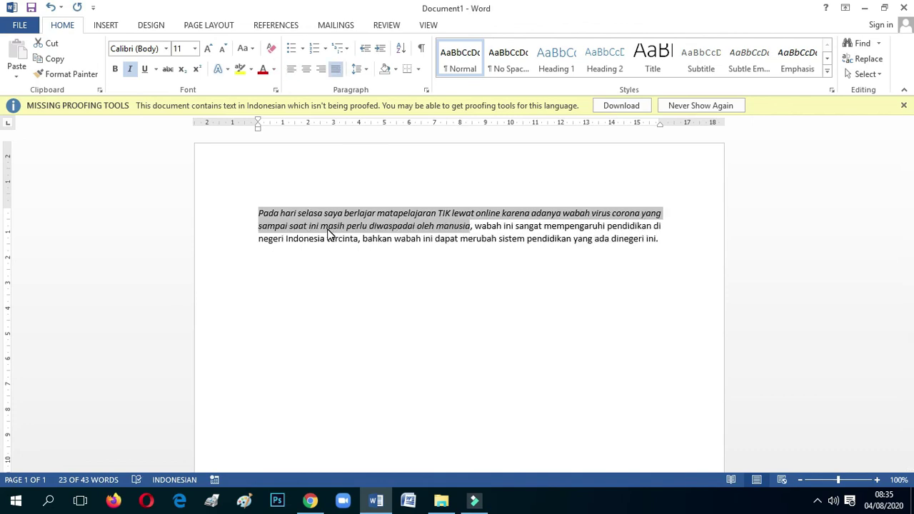
key(ctrl+l)
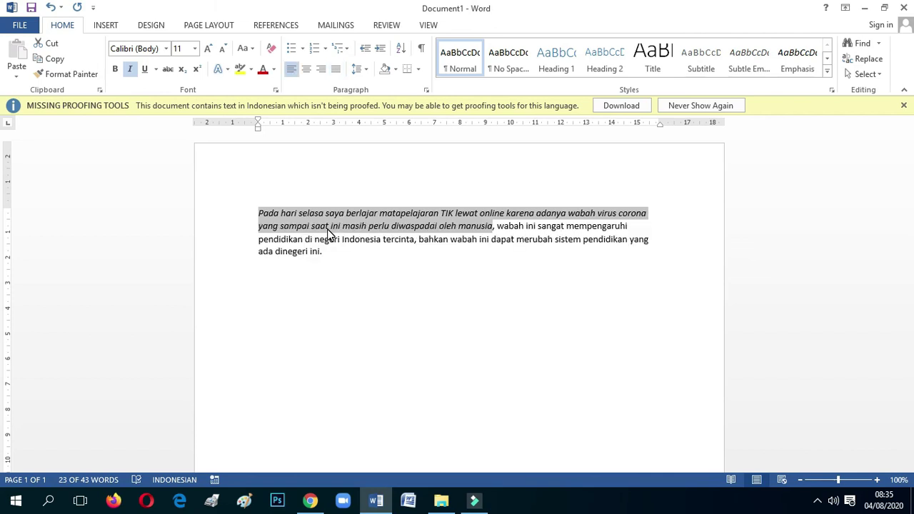
key(ctrl+j)
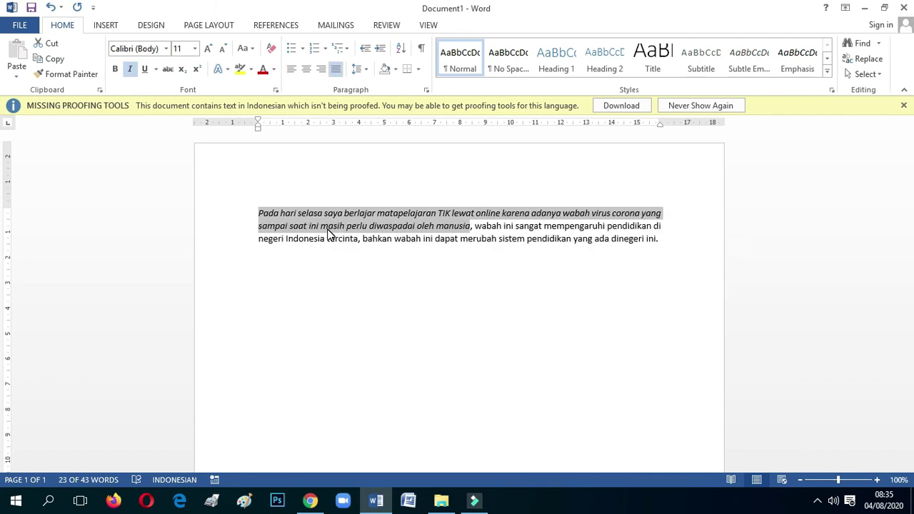